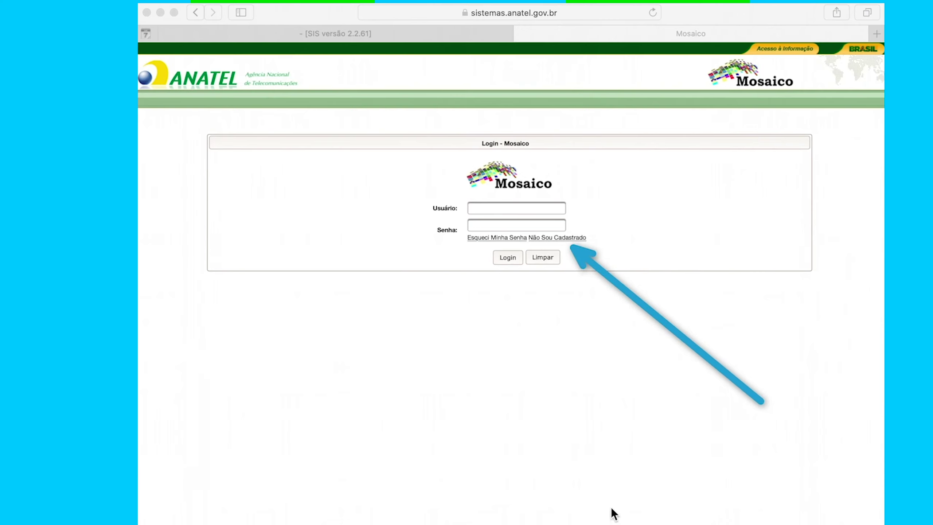
Step: Start a new user registration for the SCH process/service and set the entity type to Solicitante
left_click(576, 243)
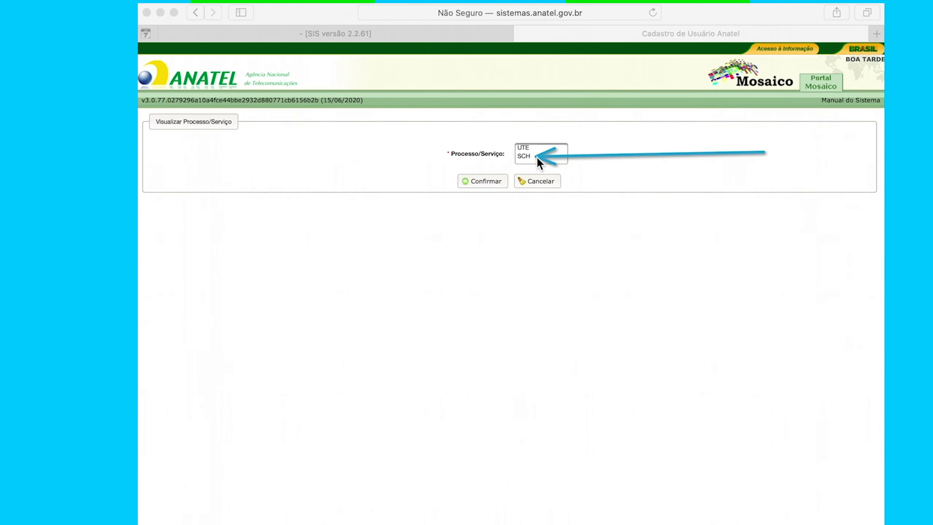
left_click(529, 157)
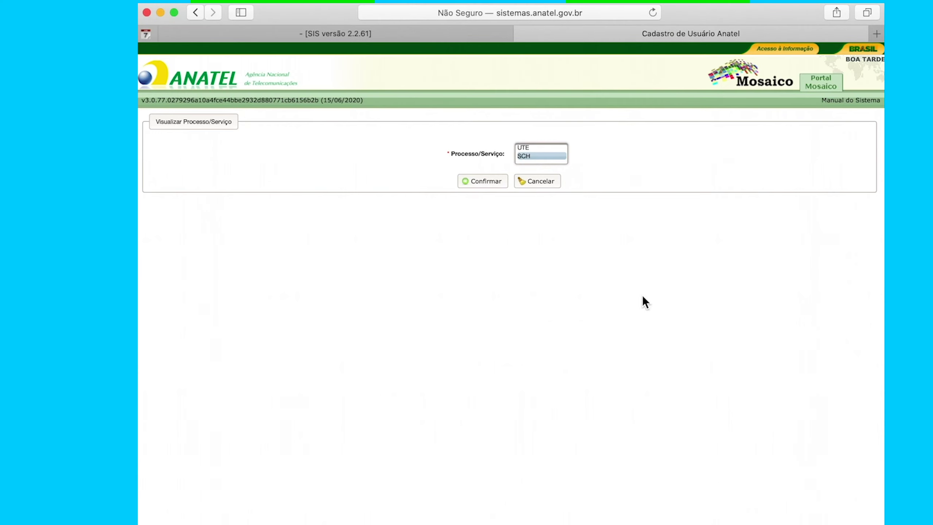
left_click(494, 189)
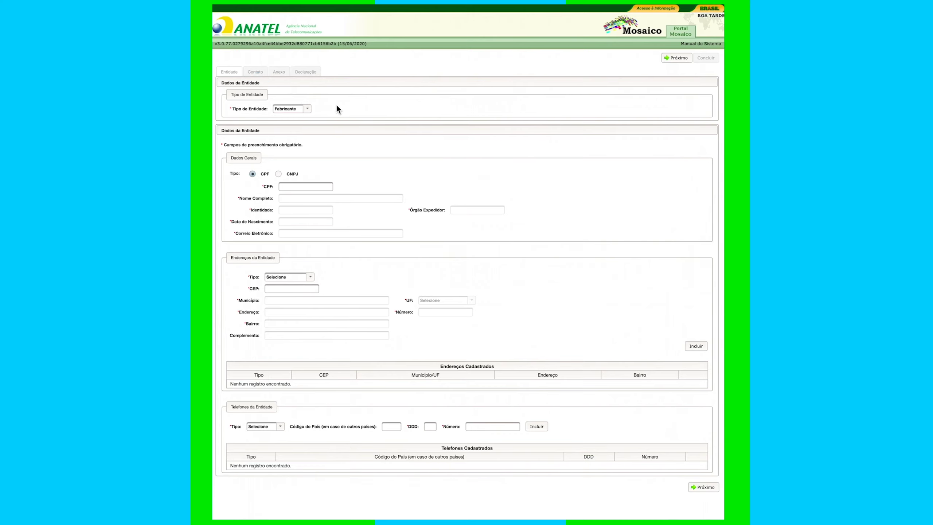
left_click(307, 108)
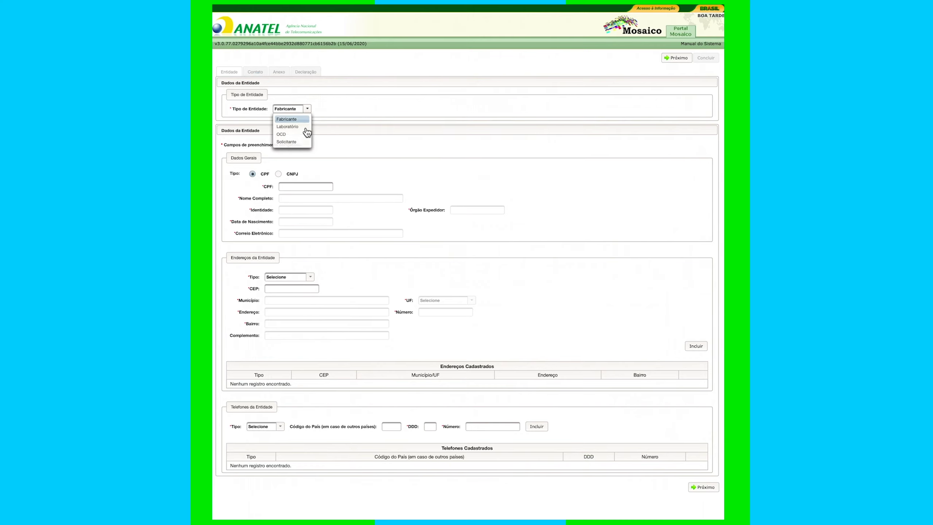
left_click(292, 142)
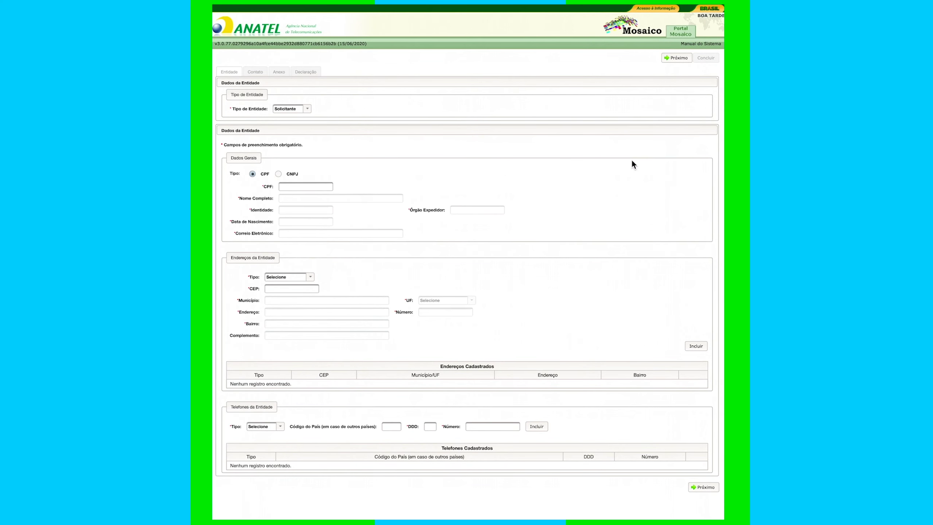
Step: Fill in the entity's general data with the CPF, identity number, issuing body SSP/SP, date of birth and e-mail address
left_click(306, 186)
key("super+v")
key("Tab")
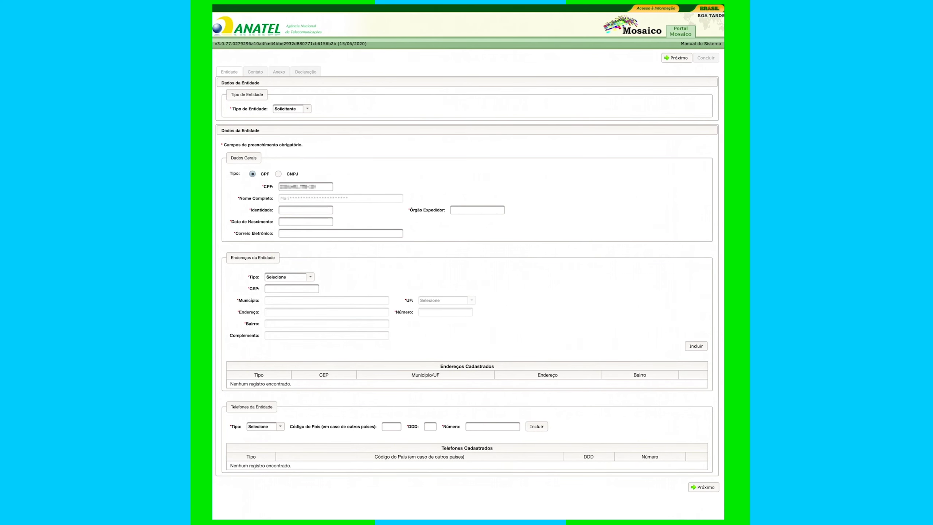
key("super+v")
key("Tab")
type("SSP")
key("Tab")
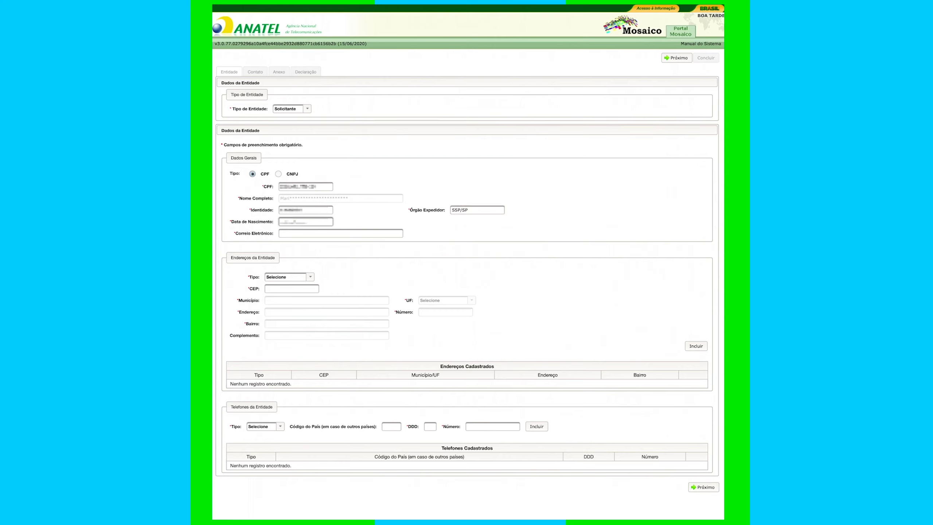
type("121990")
key("Tab")
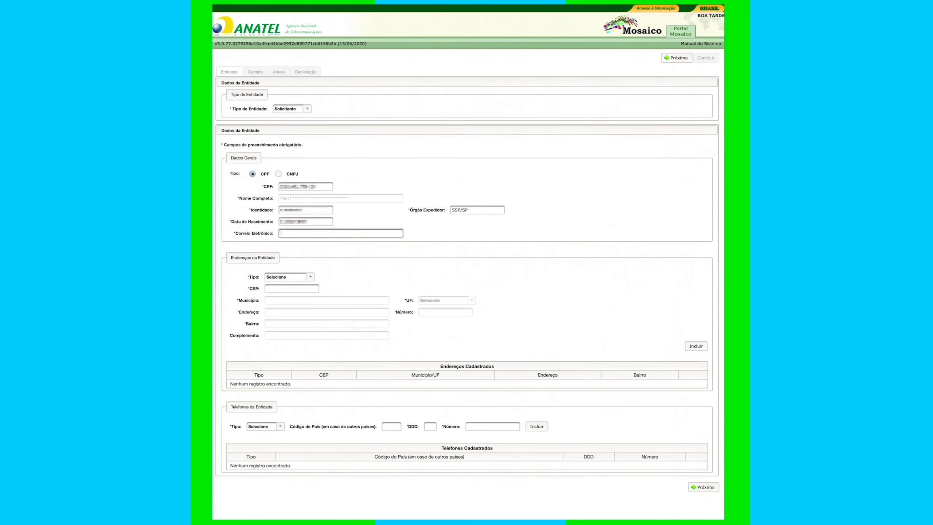
key("super+v")
key("Tab")
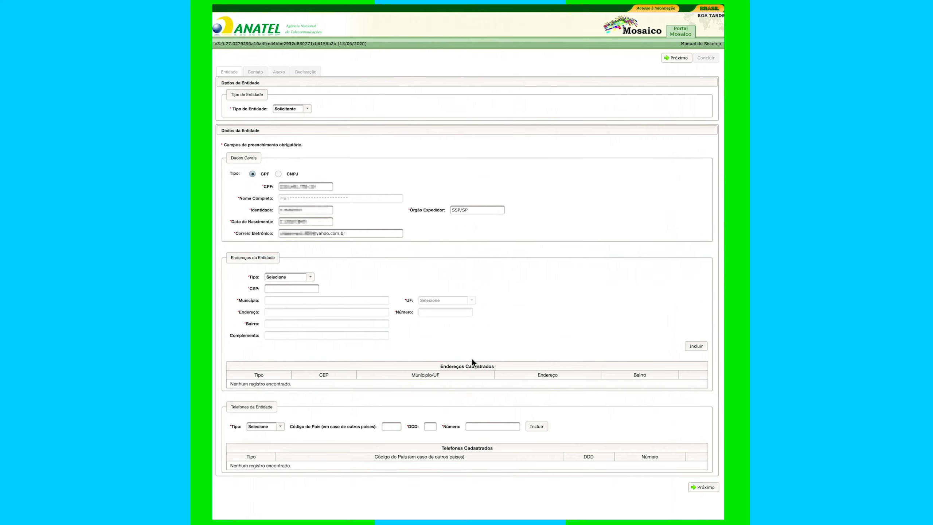
Step: Add a Sede address to the entity, entering its postal code and street number and leaving the complement empty
left_click(306, 277)
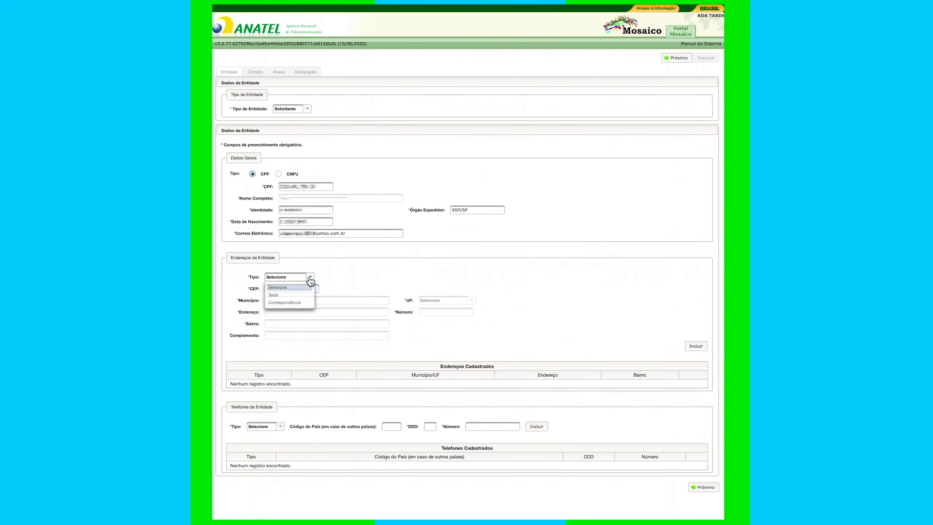
left_click(276, 296)
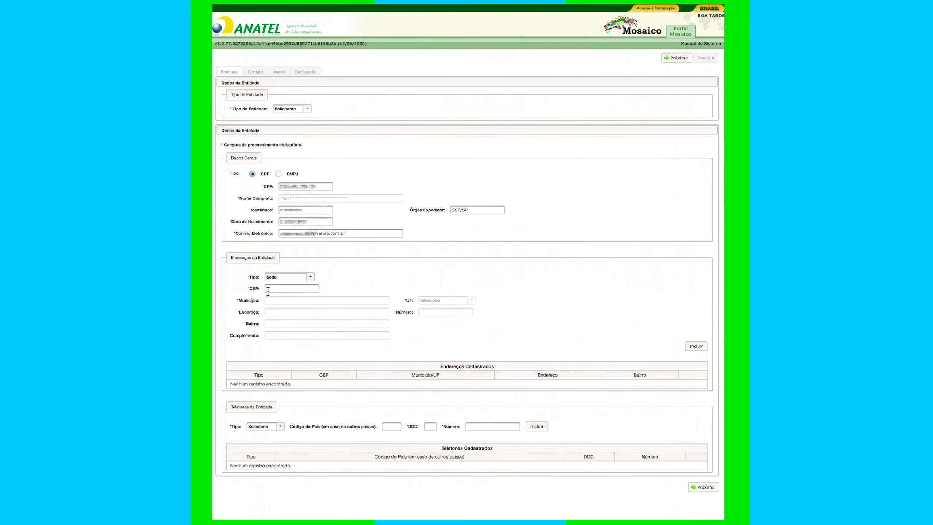
left_click(268, 289)
key("ctrl+v")
key("Tab")
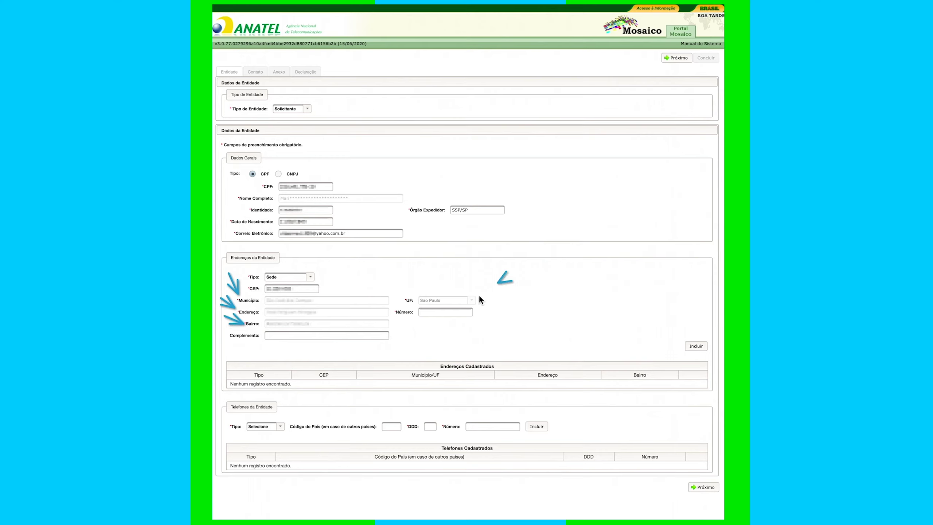
left_click(445, 312)
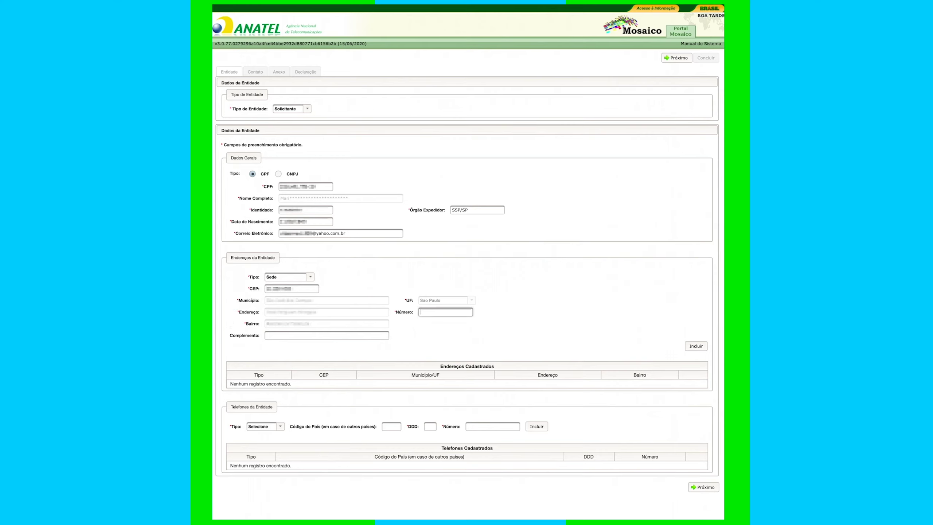
type("123")
key("Tab")
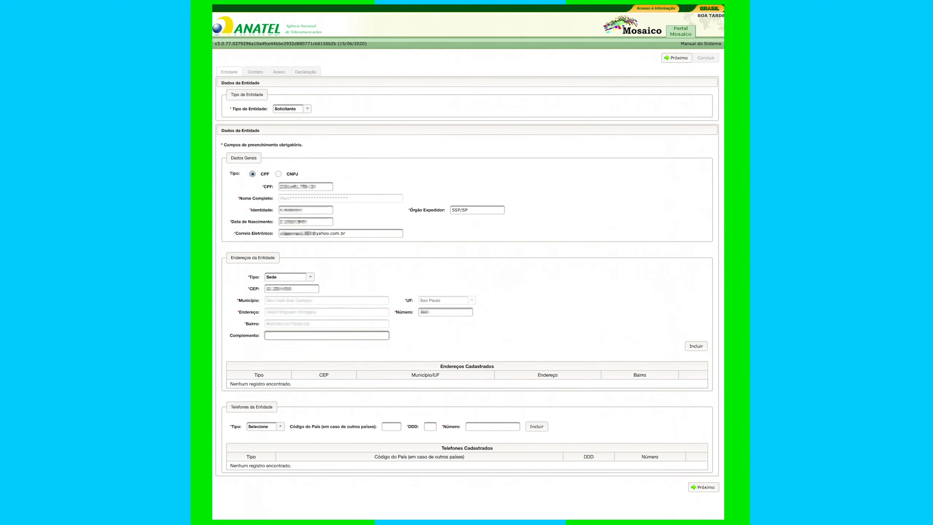
key("Tab")
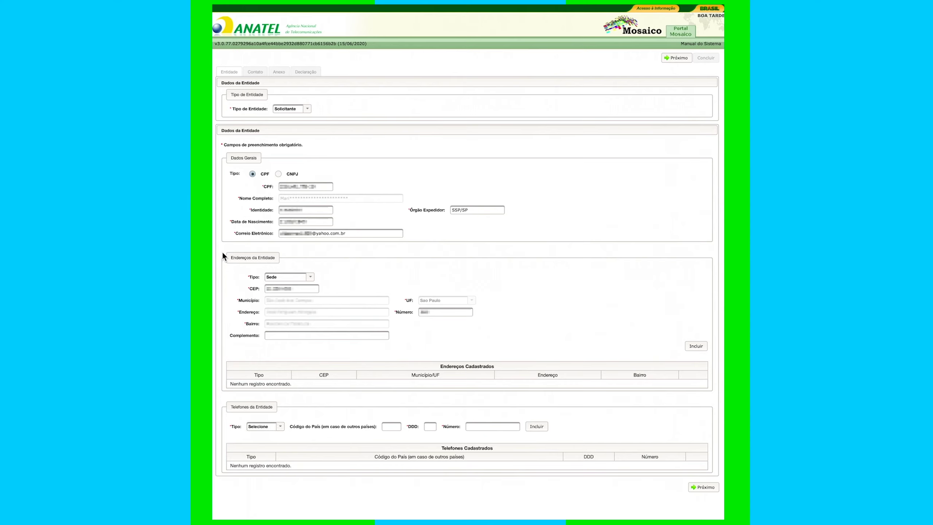
left_click_drag(221, 251, 716, 392)
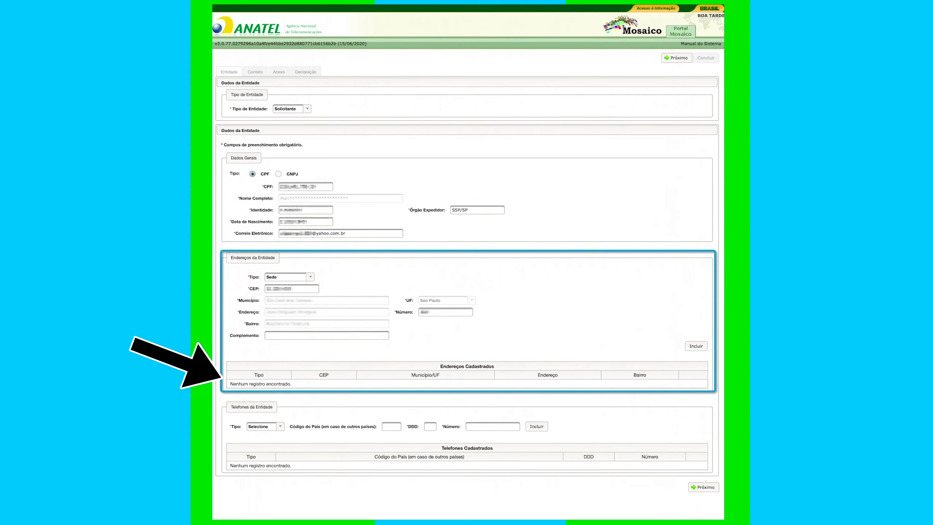
left_click(695, 346)
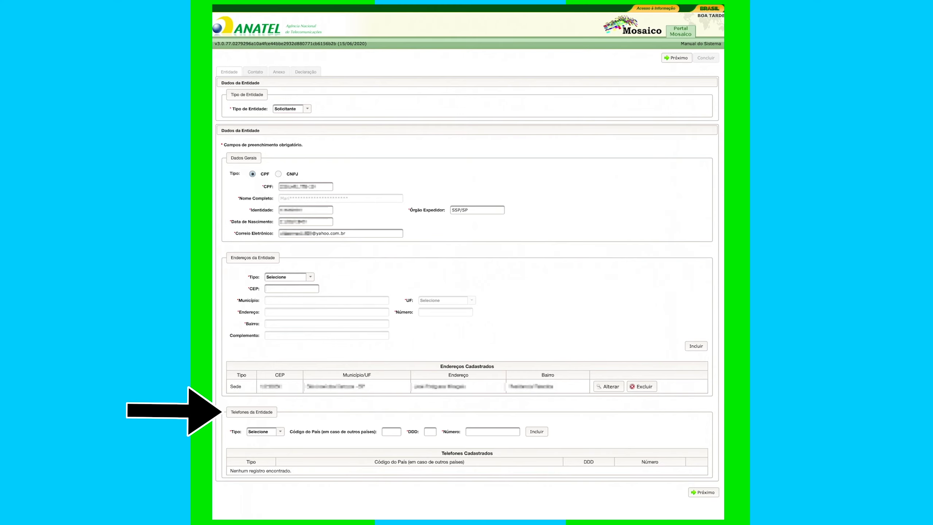
Step: Add a Principal phone to the entity with country code 55, the area code and the phone number
mouse_move(223, 414)
left_mouse_down()
mouse_move(223, 470)
mouse_move(713, 477)
left_mouse_up()
mouse_move(396, 519)
left_mouse_down()
mouse_move(295, 482)
mouse_move(292, 468)
left_mouse_up()
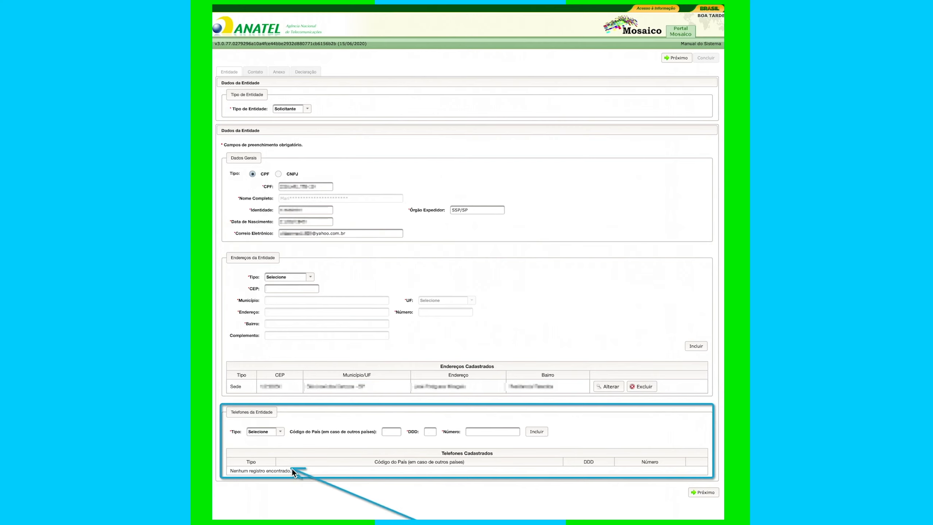
left_click(280, 432)
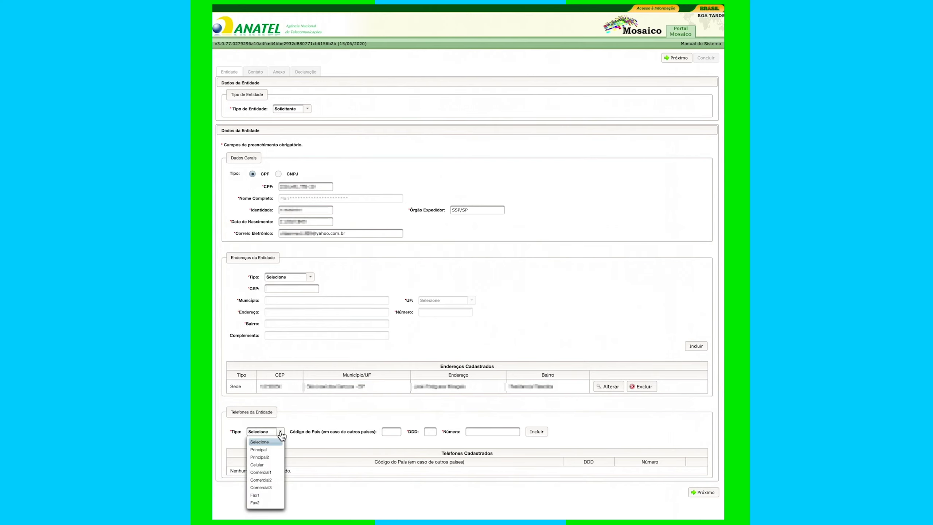
left_click(264, 450)
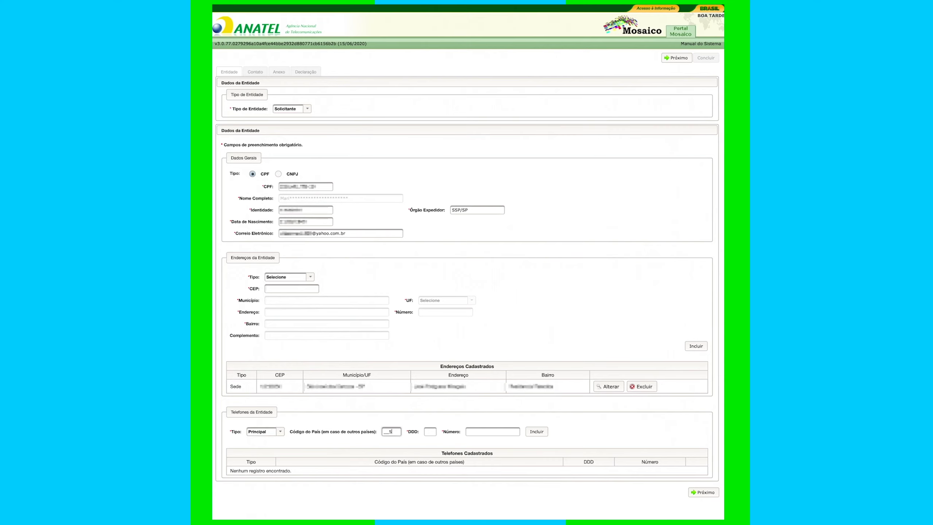
type("55")
left_click(430, 432)
left_click(493, 432)
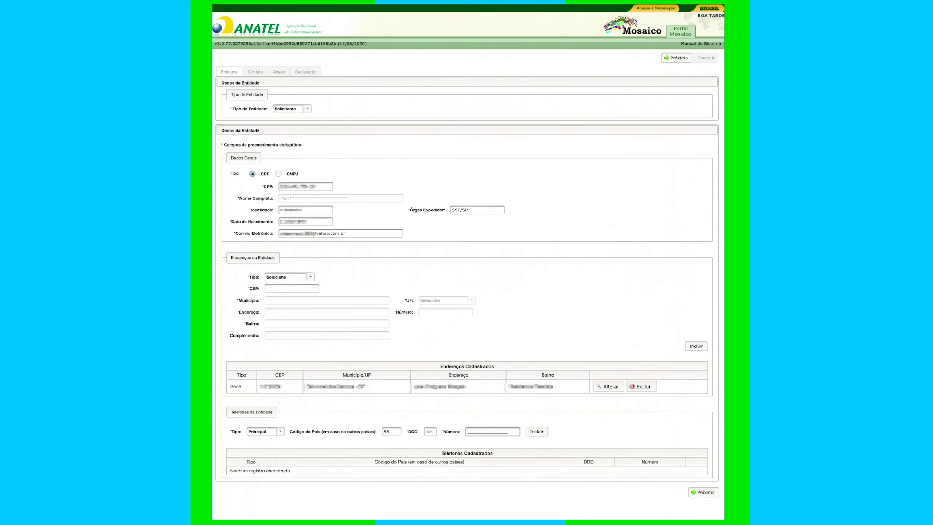
type("99")
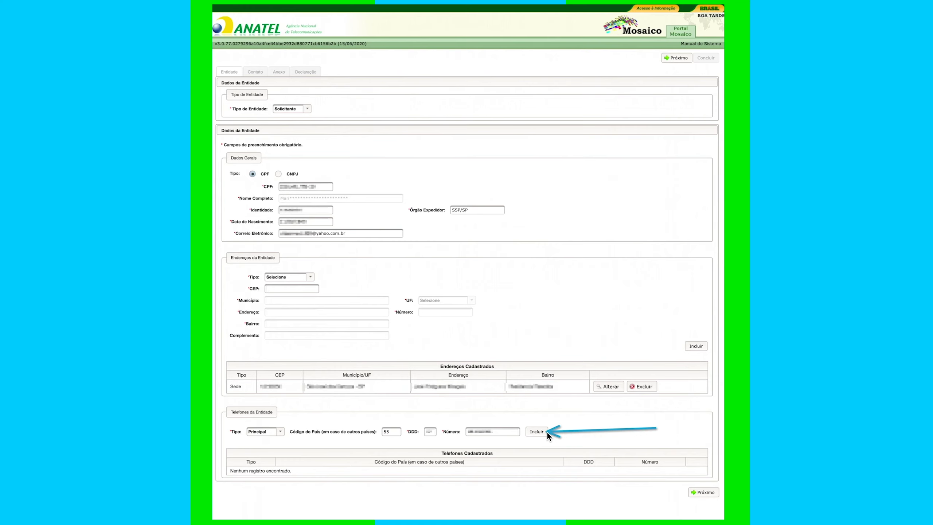
left_click(537, 432)
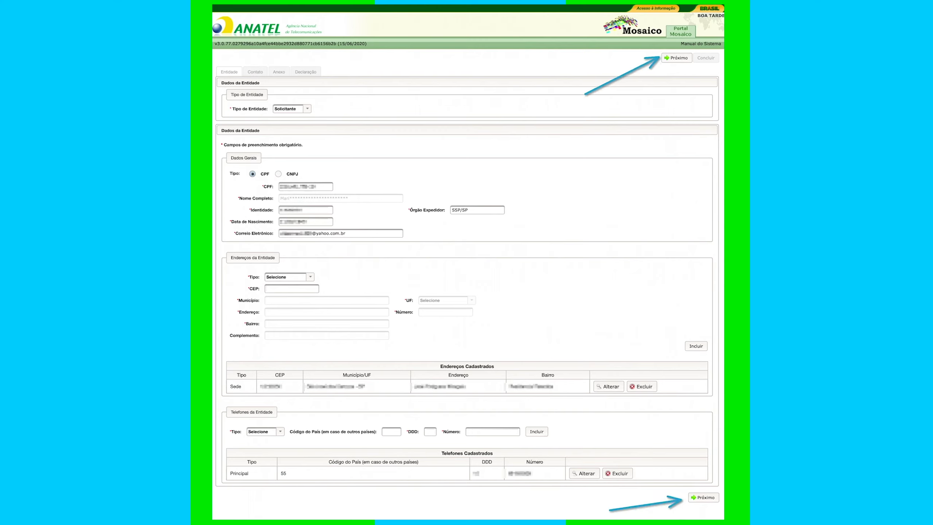
Step: Proceed to the contact data and declare the applicant as also the Responsável Técnico, providing the CPF
left_click(678, 58)
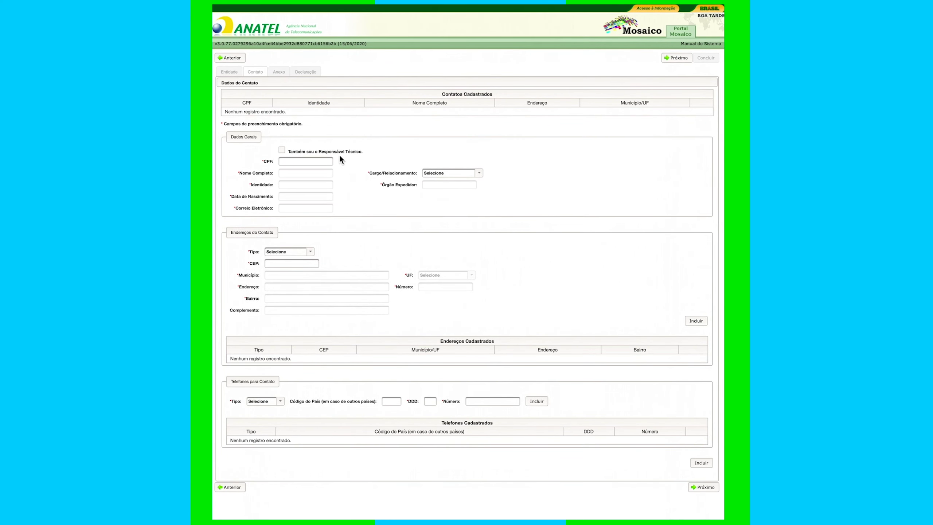
left_click(282, 150)
key("ctrl+v")
key("Tab")
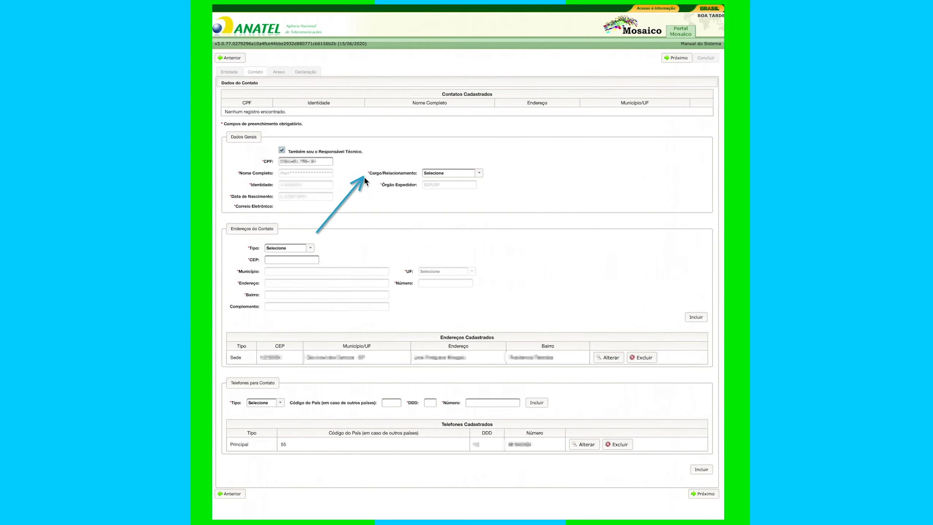
Step: Set the contact's Cargo/Relacionamento to Administrador(a)
left_click(479, 173)
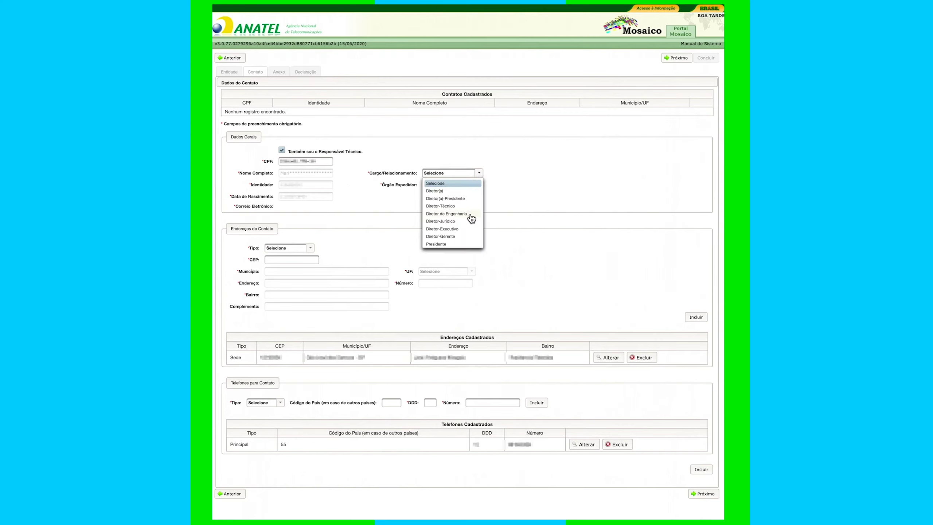
scroll(471, 219, "down", 3)
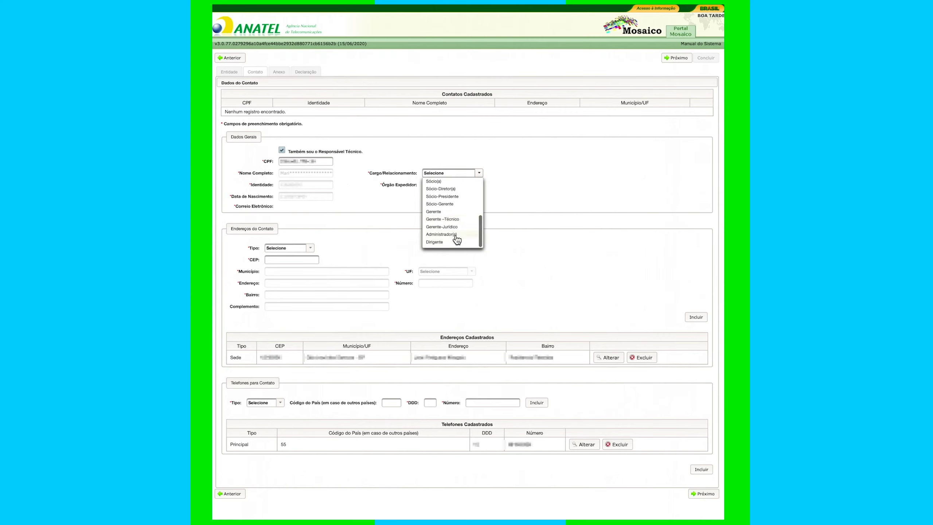
left_click(457, 234)
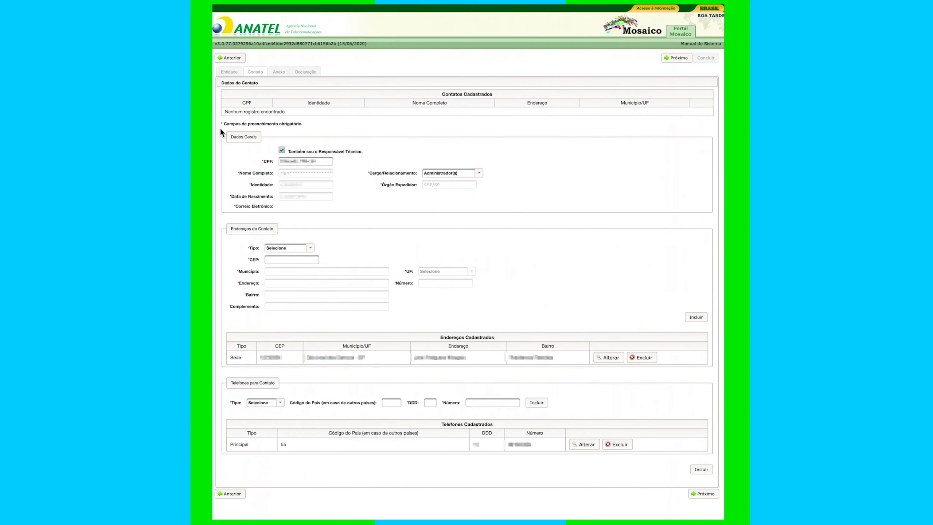
mouse_move(220, 127)
left_mouse_down()
mouse_move(251, 156)
mouse_move(501, 206)
mouse_move(716, 219)
left_mouse_up()
left_click_drag(446, 212, 286, 229)
mouse_move(221, 250)
left_mouse_down()
mouse_move(223, 334)
mouse_move(375, 362)
mouse_move(676, 359)
mouse_move(715, 369)
left_mouse_up()
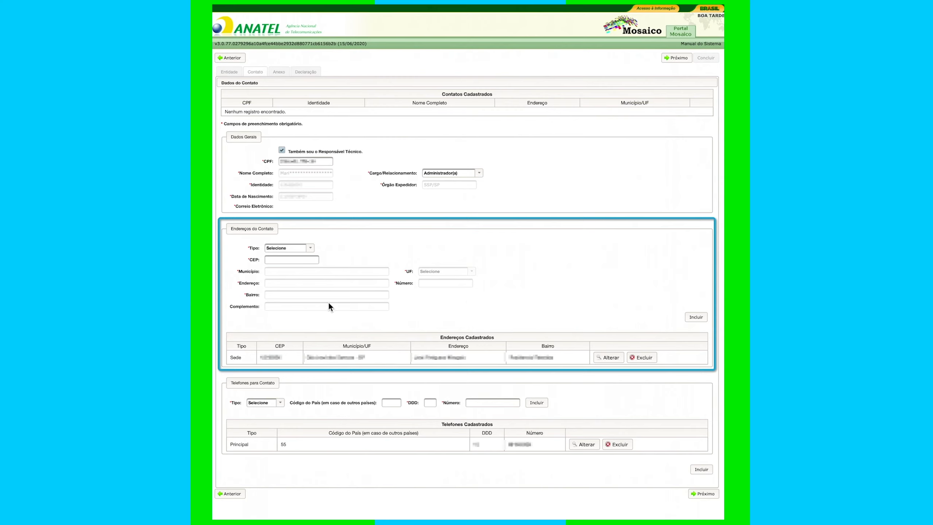
left_click_drag(329, 302, 248, 348)
left_click_drag(520, 321, 494, 339)
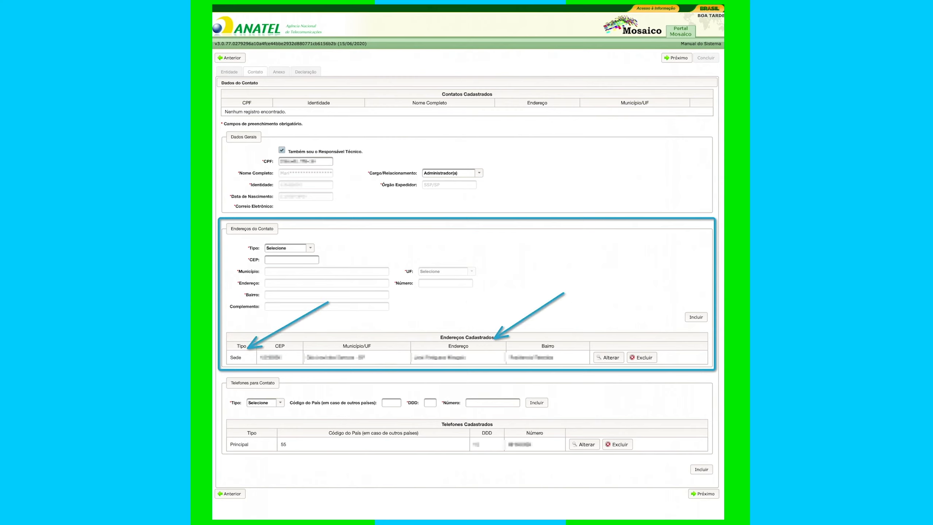
key("Escape")
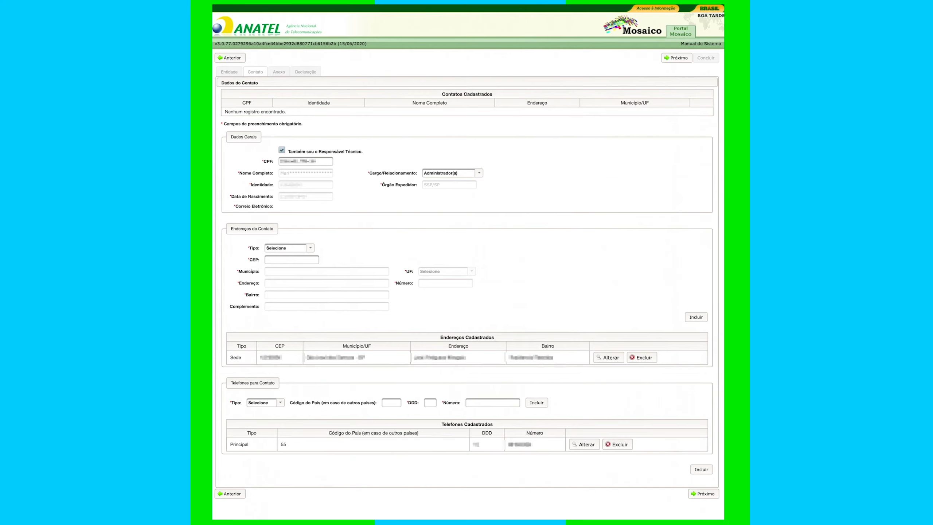
mouse_move(222, 374)
left_mouse_down()
mouse_move(233, 454)
mouse_move(648, 470)
left_mouse_up()
left_click_drag(706, 476, 716, 457)
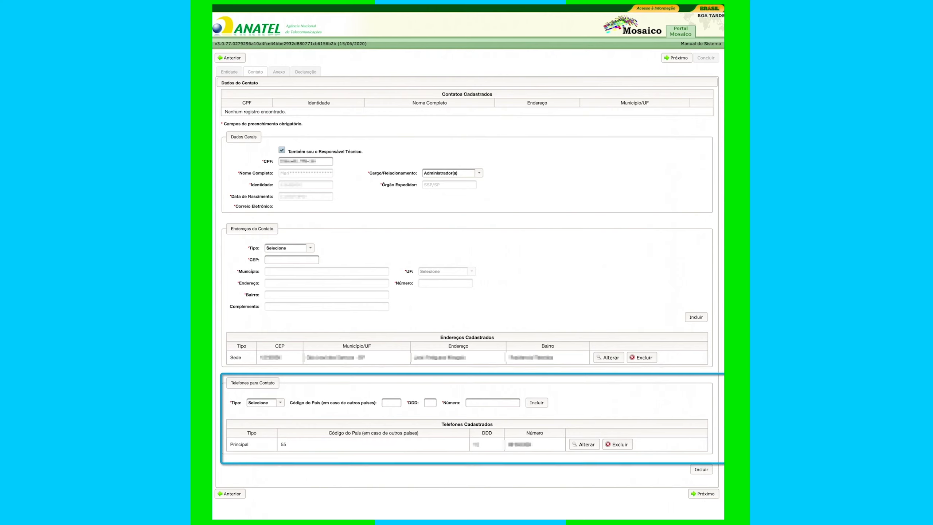
left_click_drag(322, 410, 255, 443)
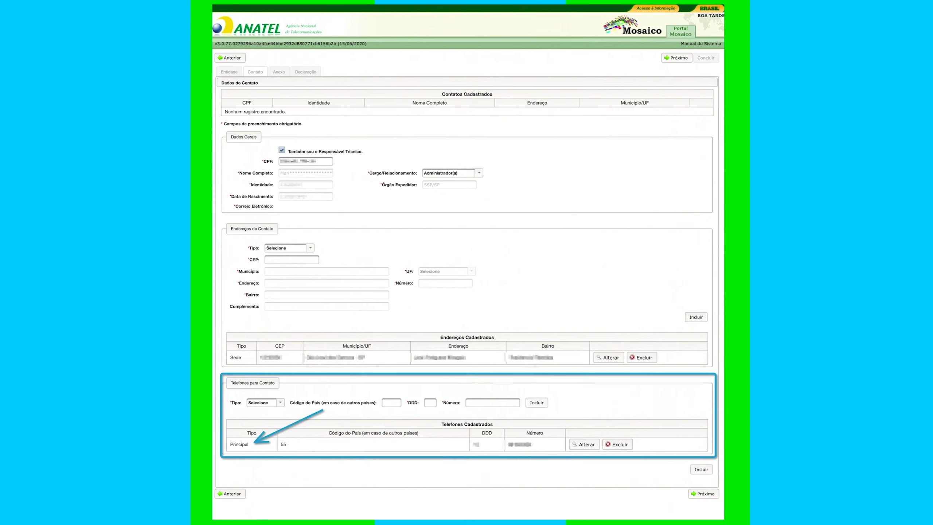
left_click_drag(553, 403, 495, 423)
key("Escape")
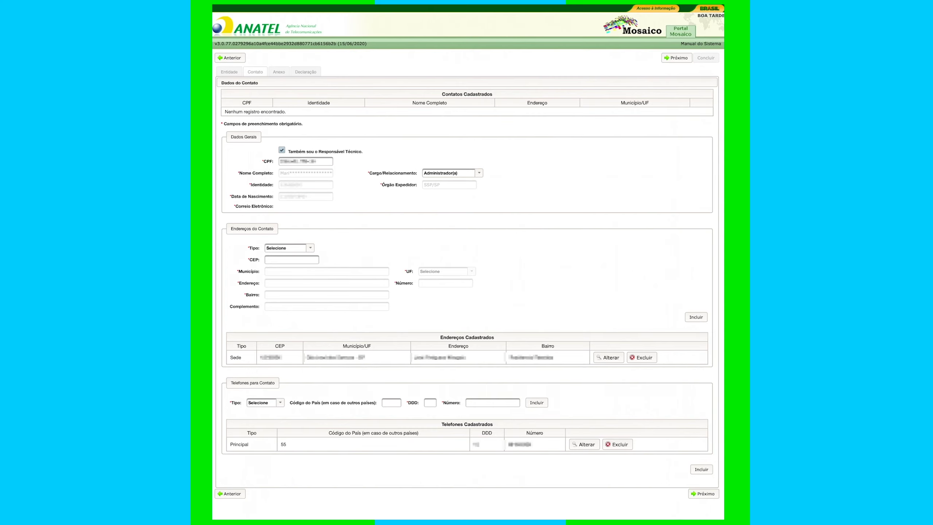
left_click_drag(542, 145, 499, 100)
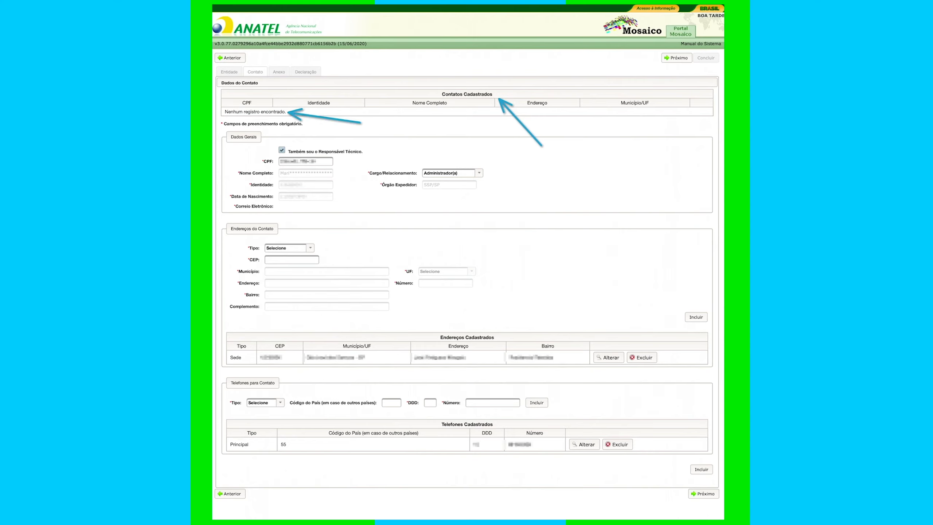
left_click_drag(526, 136, 660, 61)
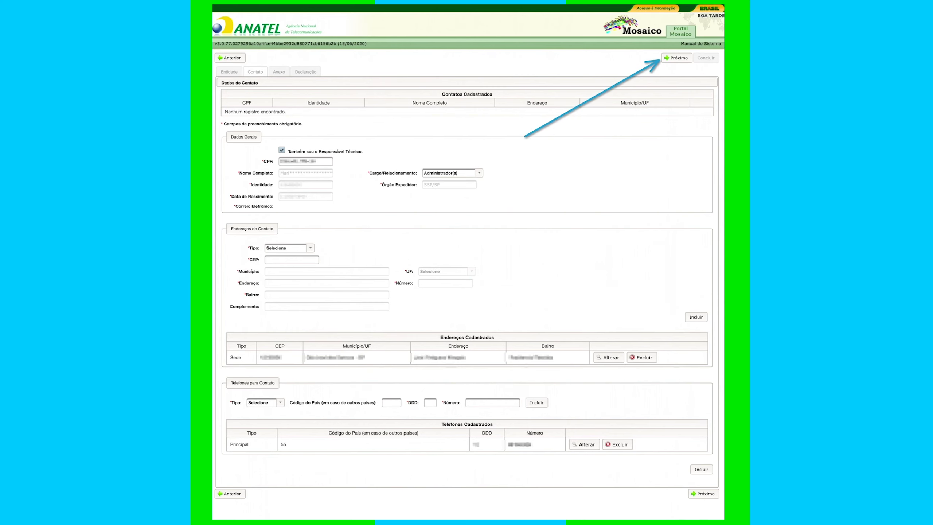
Step: Include the completed contact, with its address and phone, in the list of registered contacts
left_click(676, 57)
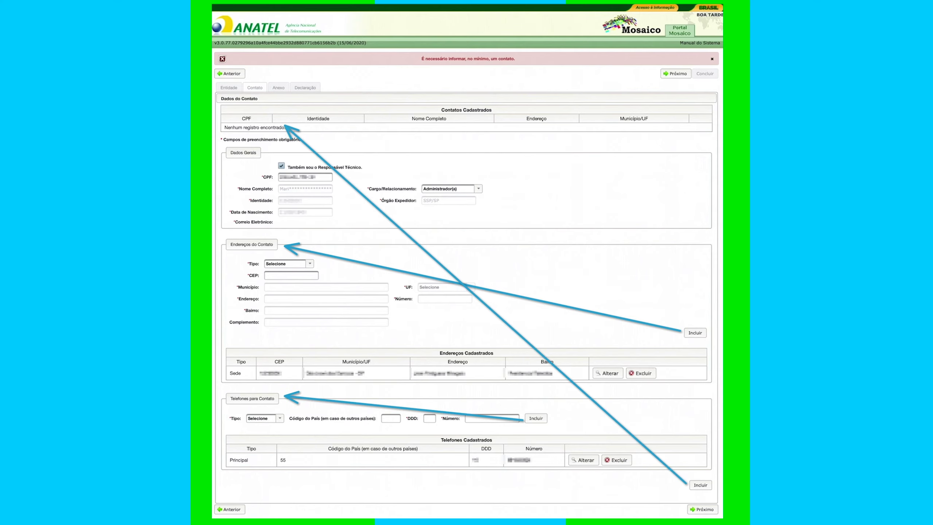
left_click(700, 485)
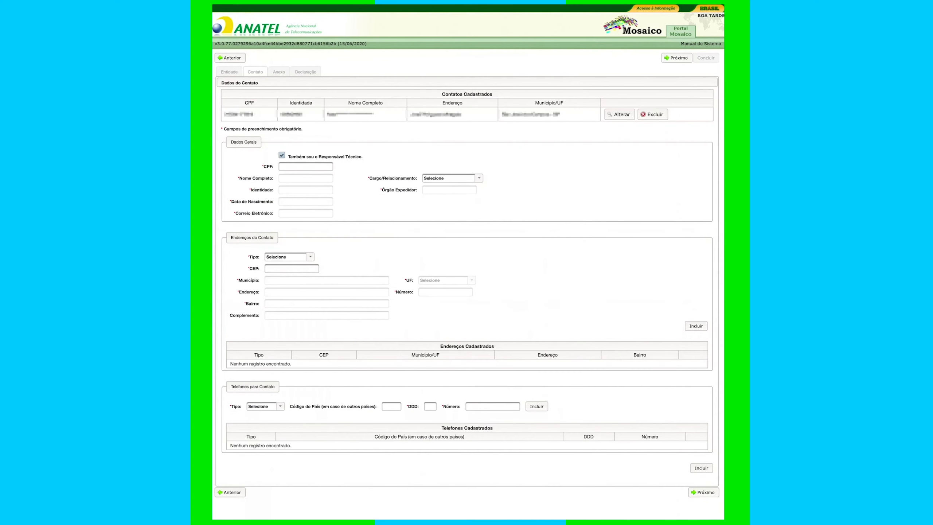